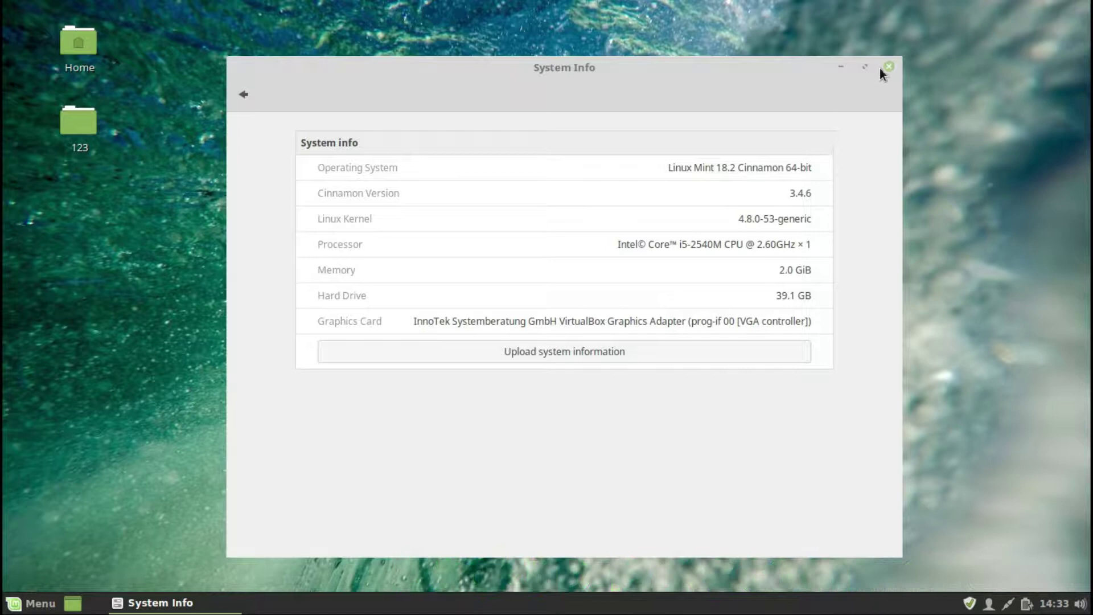
Set the screensaver start delay to Never and turn off locking both on sleep and after the screensaver starts
left_click(889, 67)
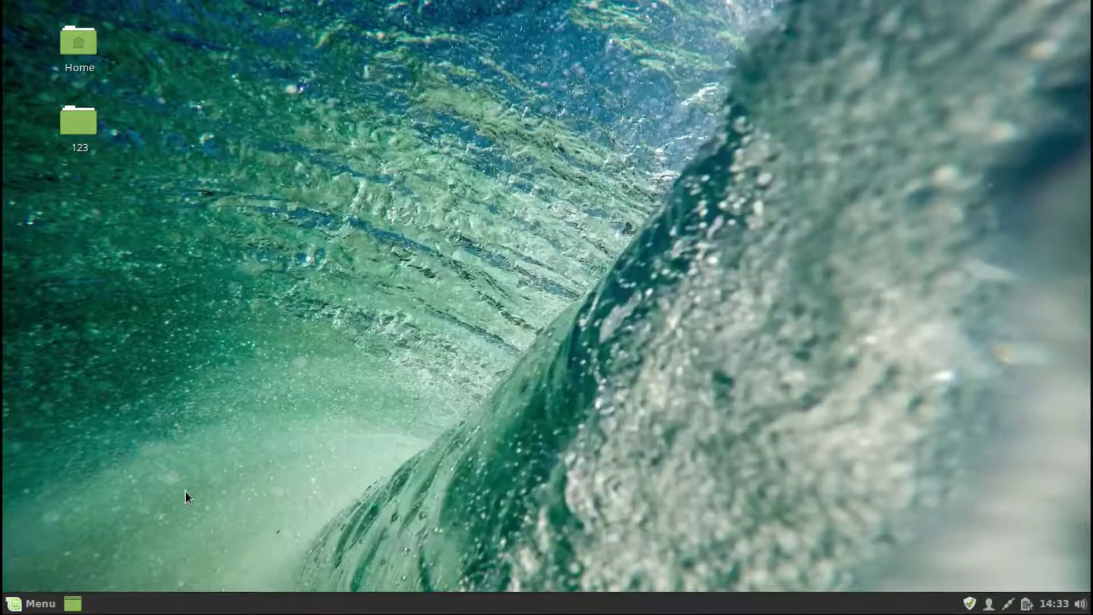
left_click(32, 605)
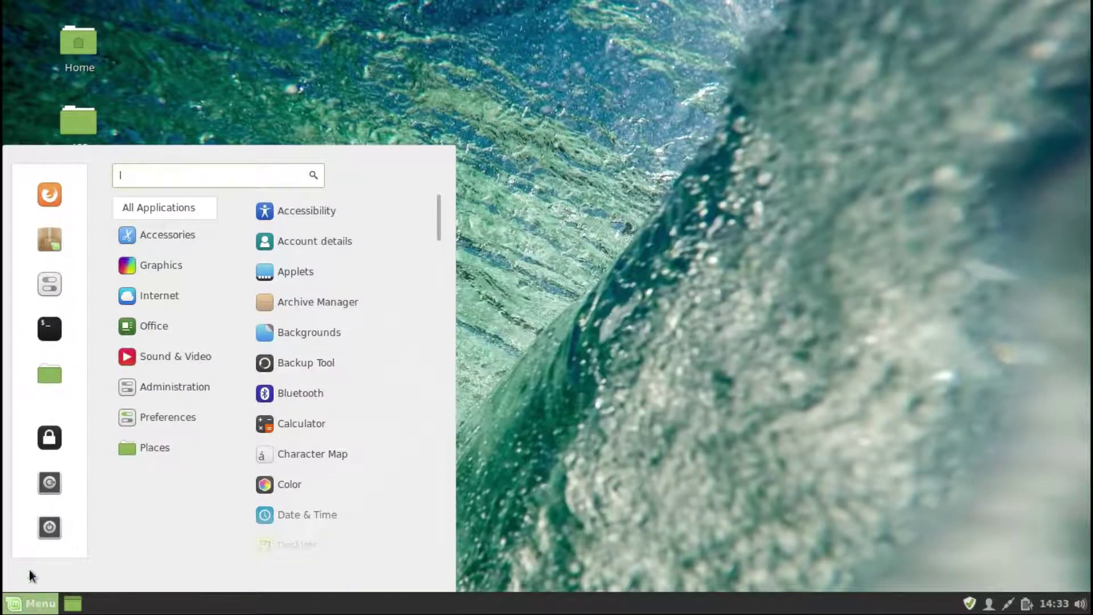
left_click(50, 285)
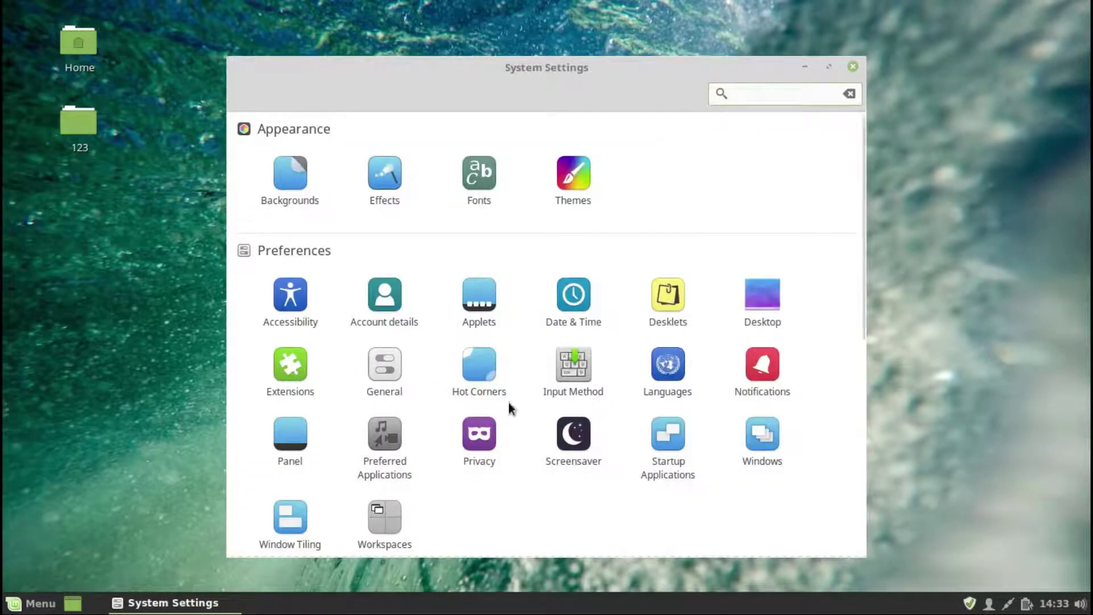
left_click(568, 439)
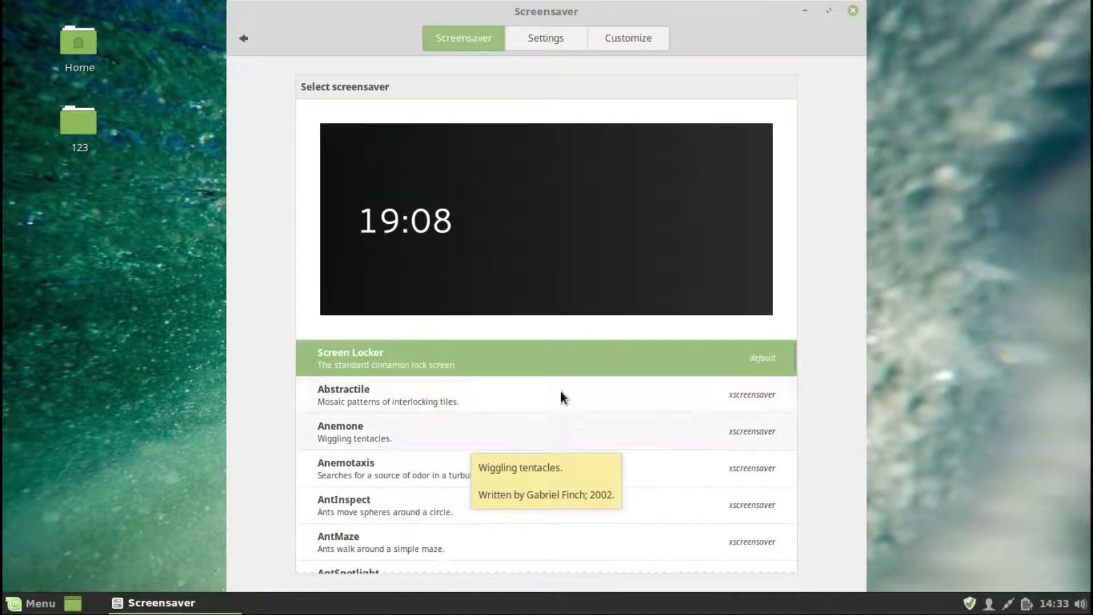
left_click(524, 37)
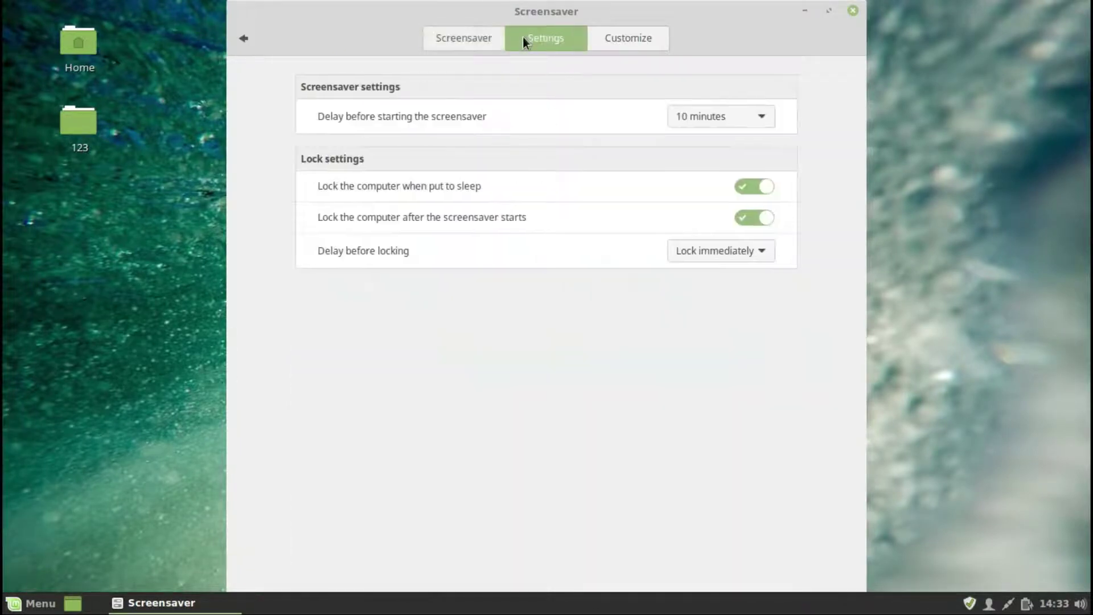
left_click(689, 113)
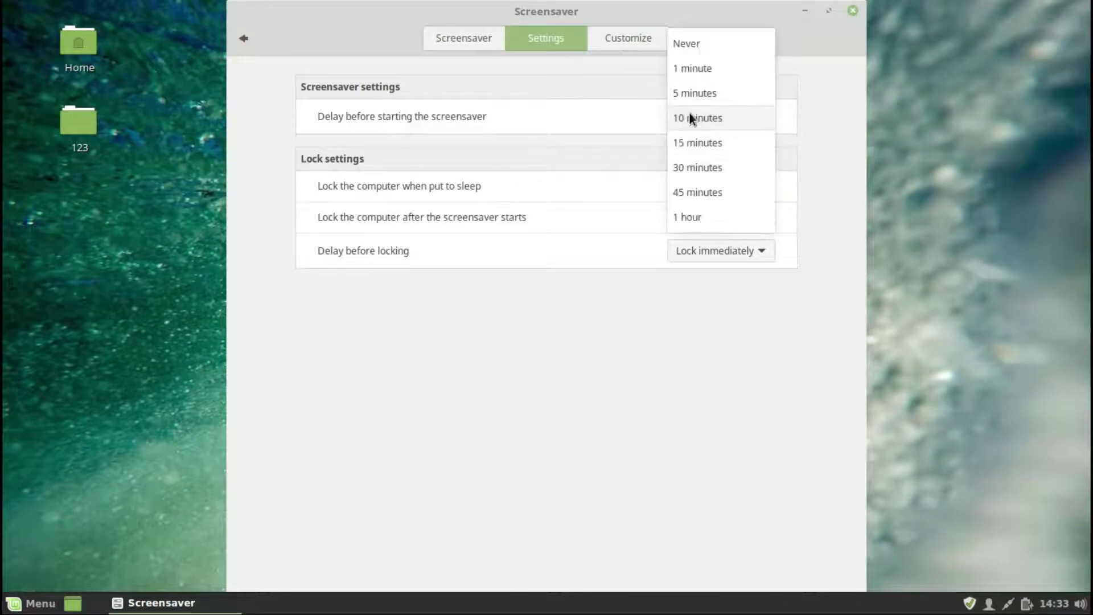
left_click(682, 52)
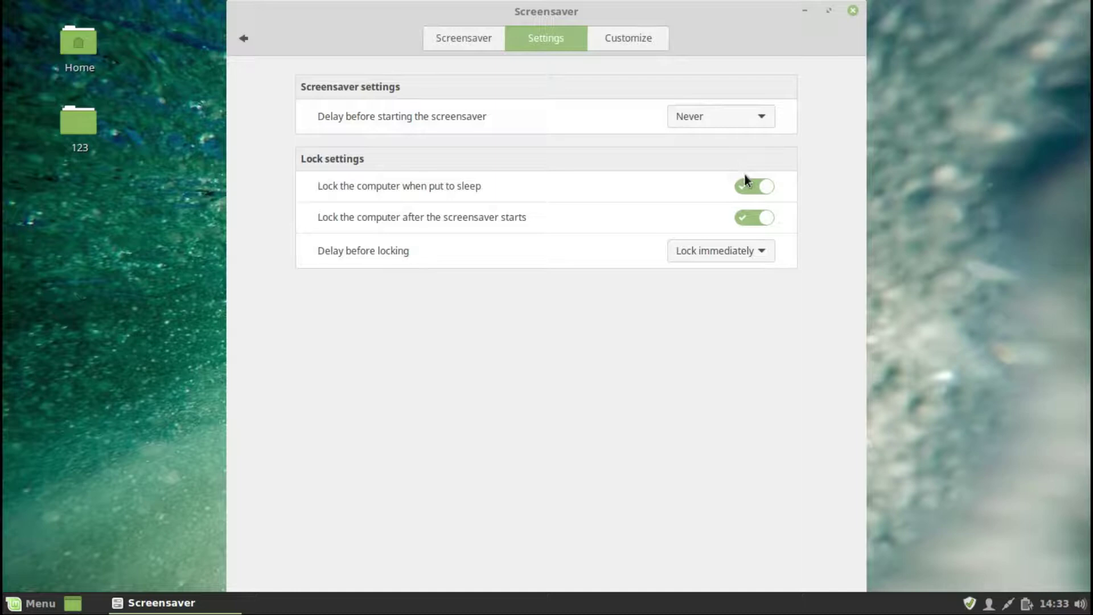
left_click(742, 215)
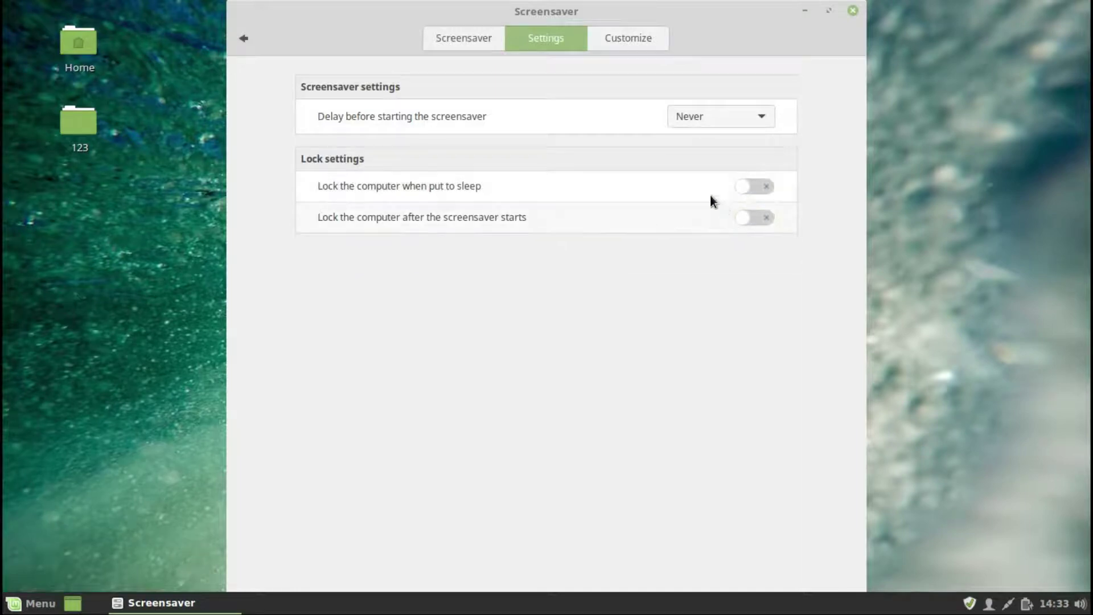
left_click(244, 39)
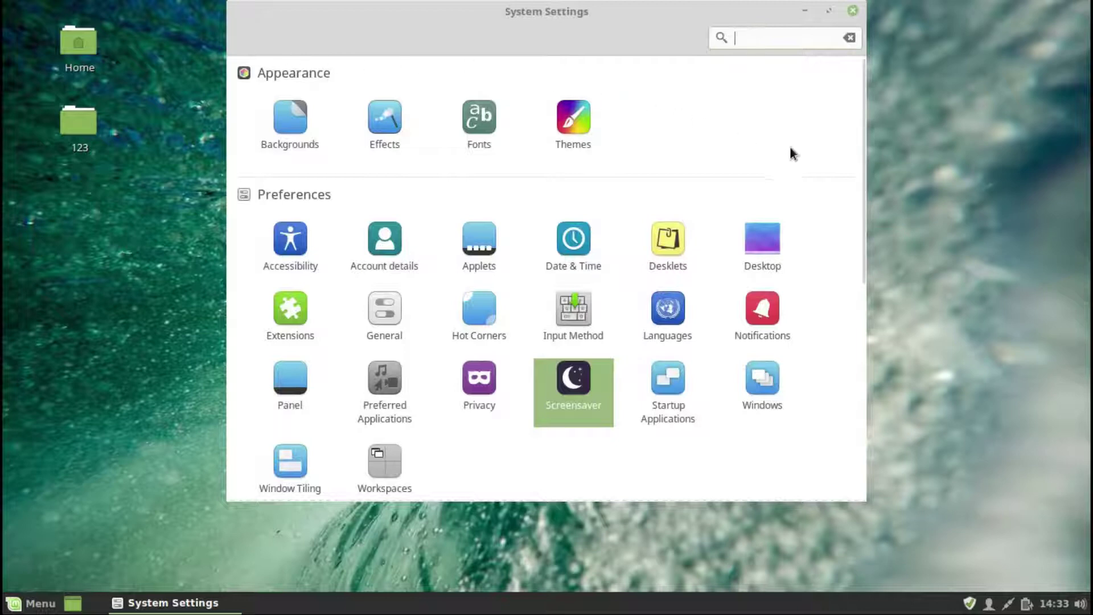
Set the screen turn-off time in Power Management to Never for both A/C and battery power, then check the batteries and close the settings
left_click_drag(860, 177, 863, 340)
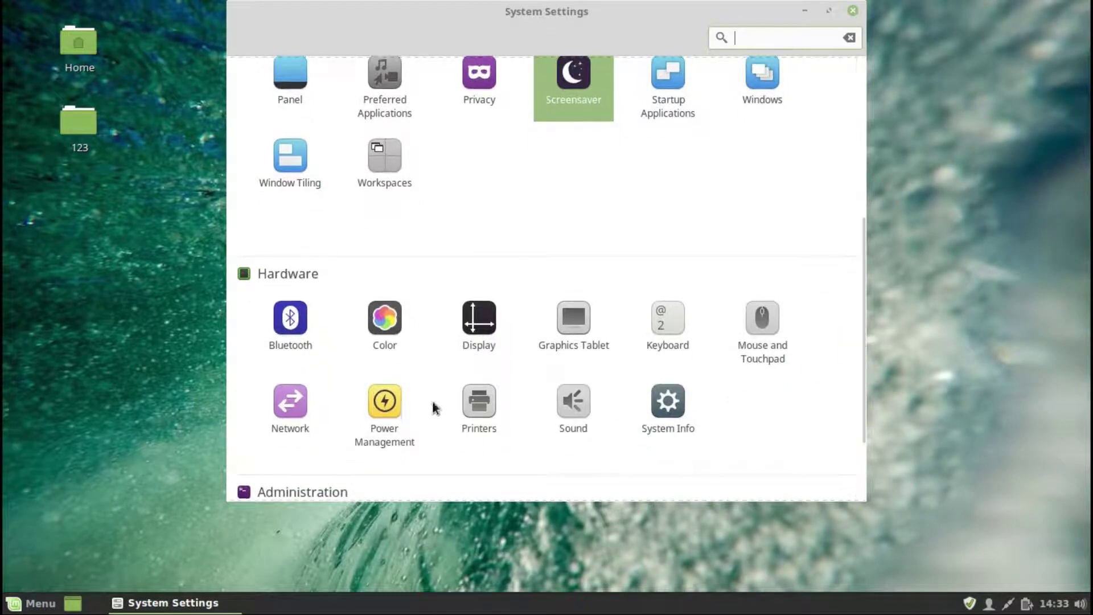
left_click(386, 401)
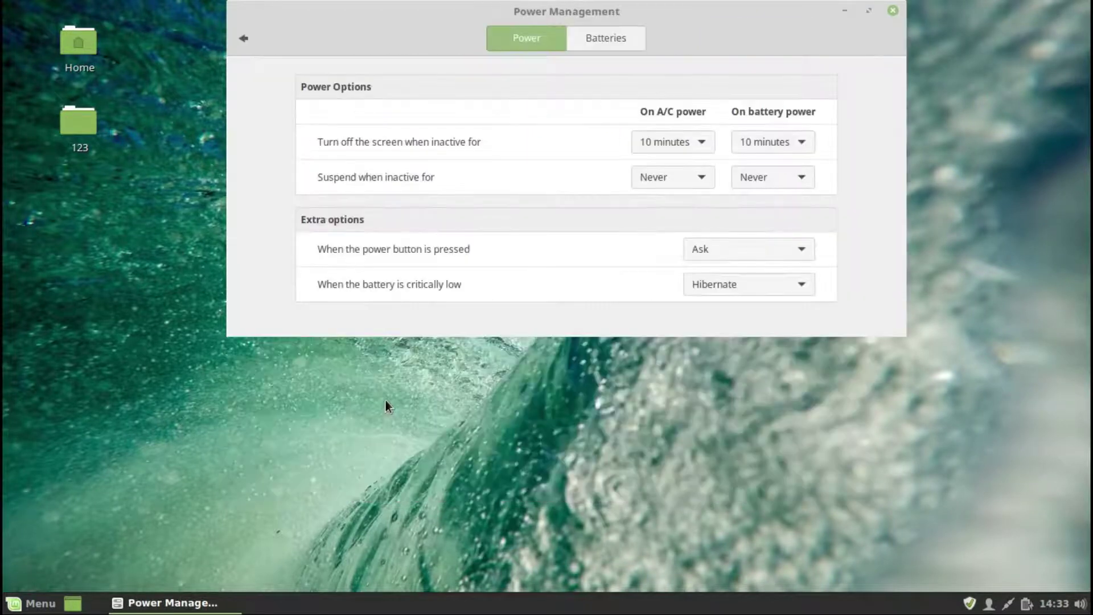
left_click(660, 151)
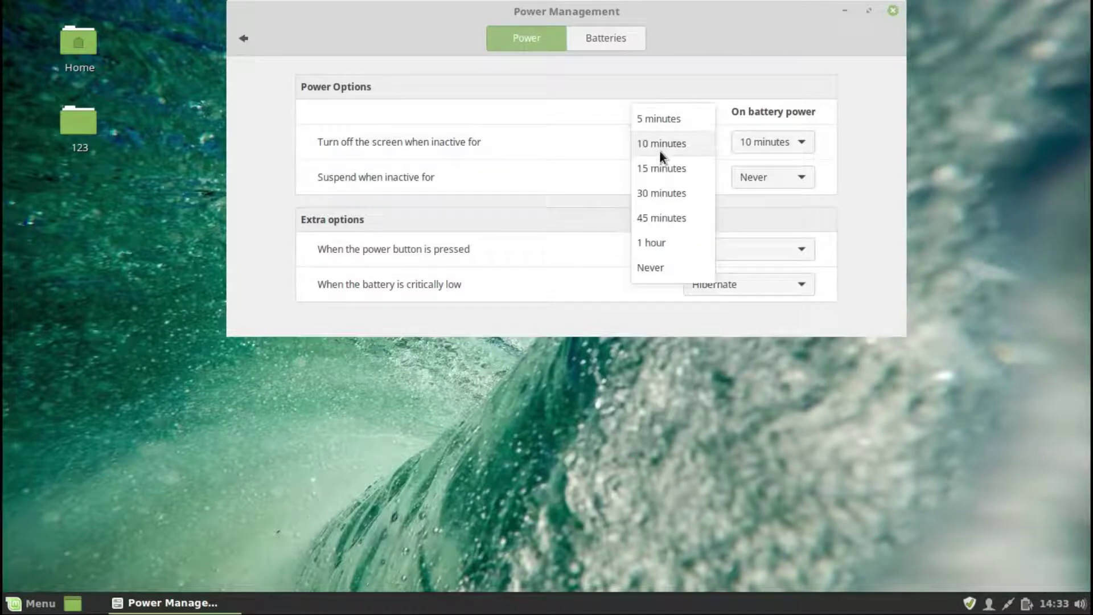
left_click(661, 267)
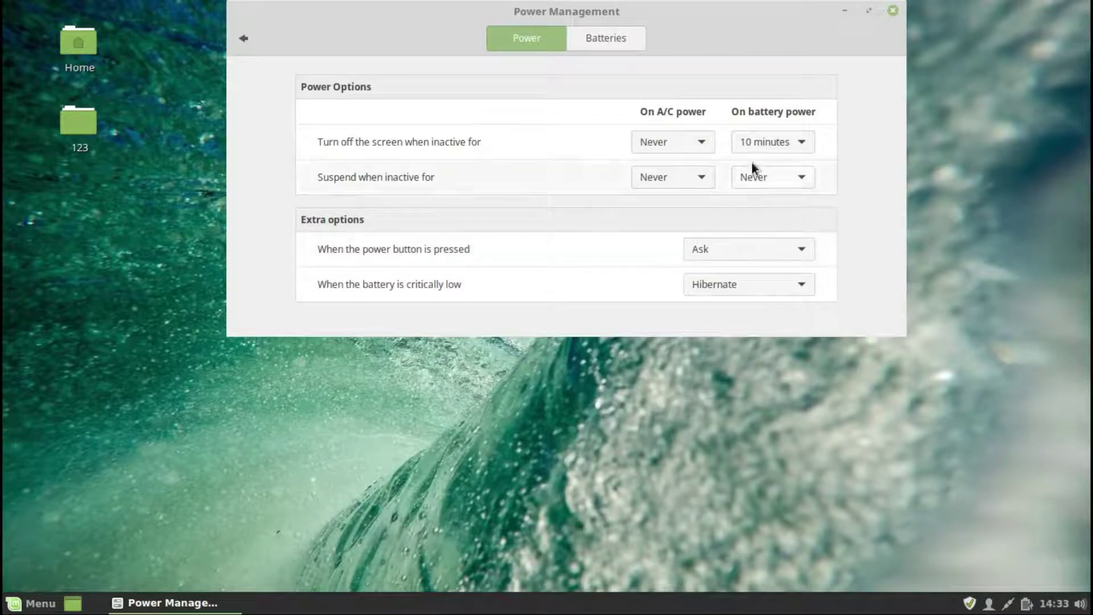
left_click(756, 142)
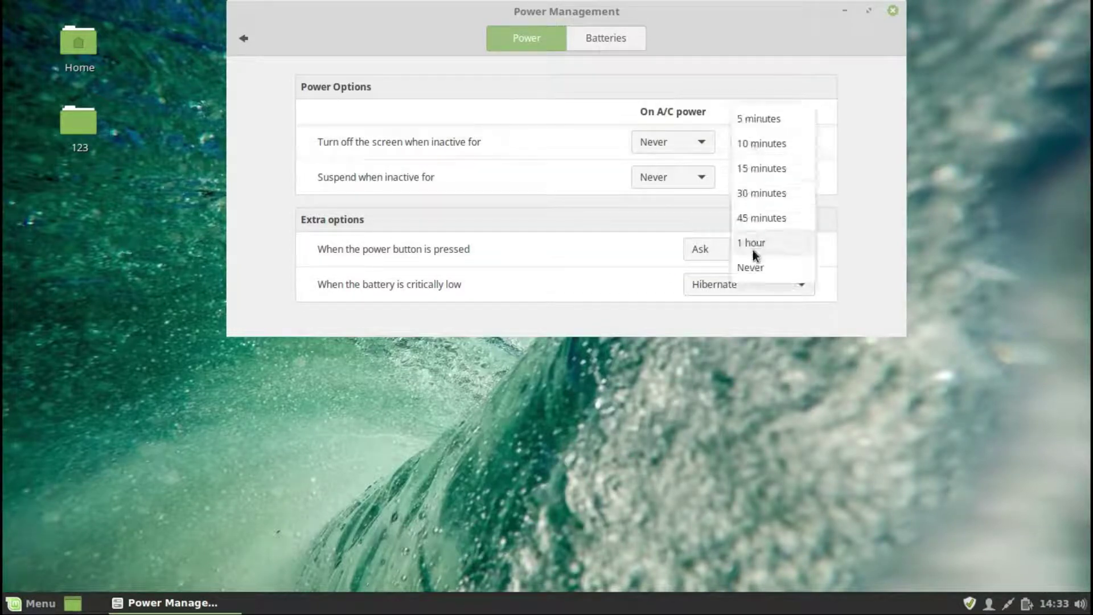
left_click(754, 266)
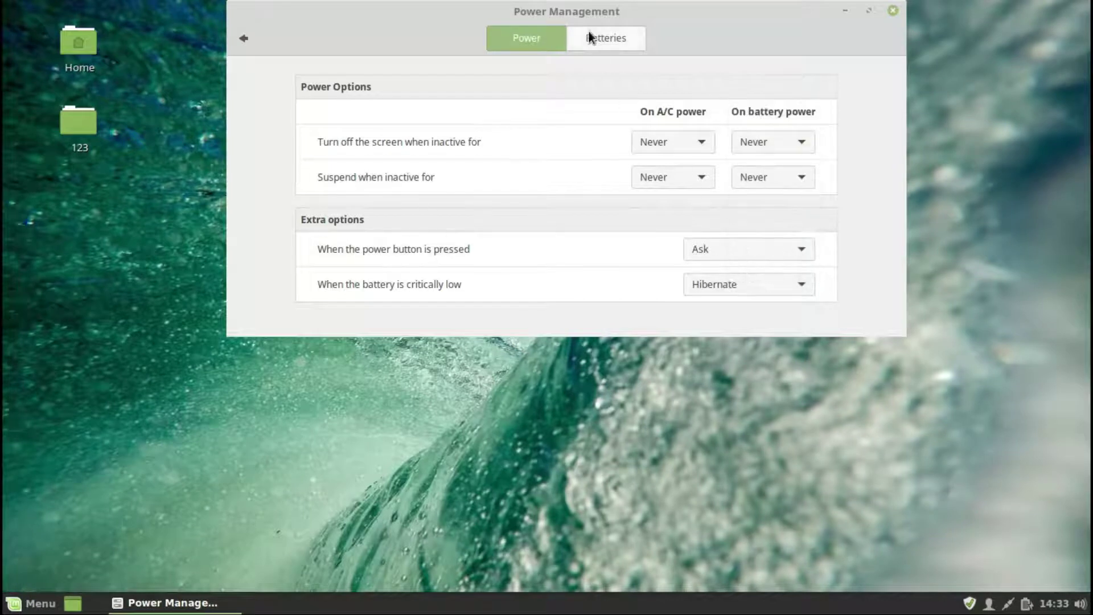
left_click(587, 40)
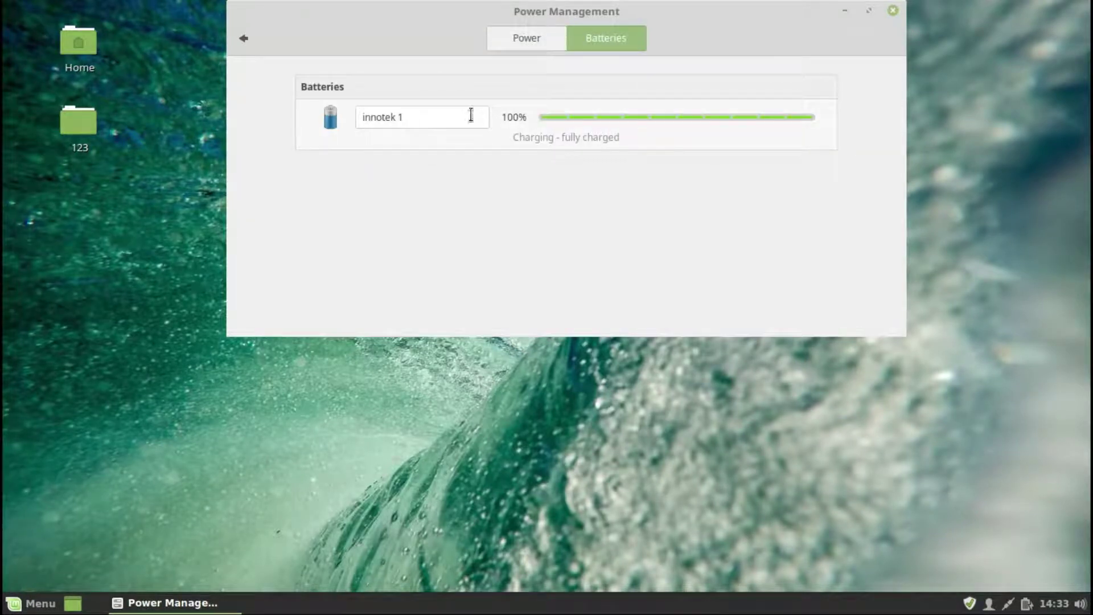
left_click(892, 11)
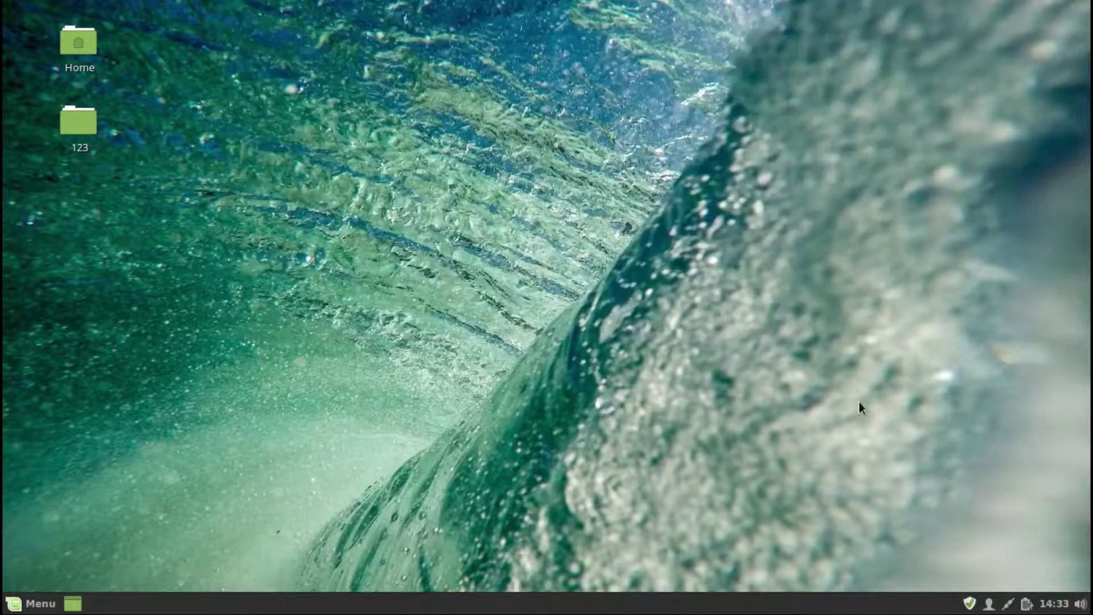
Install the Linux kernel 4.10.0-40.44~16.04.1 update from Update Manager, authenticating with the account password
left_click(968, 605)
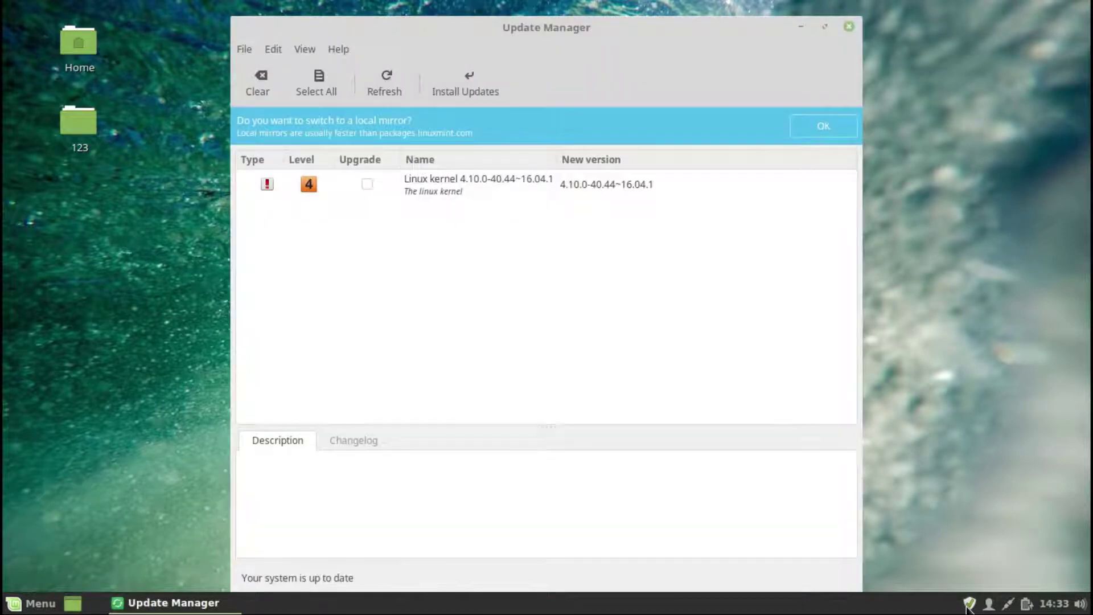
left_click(367, 184)
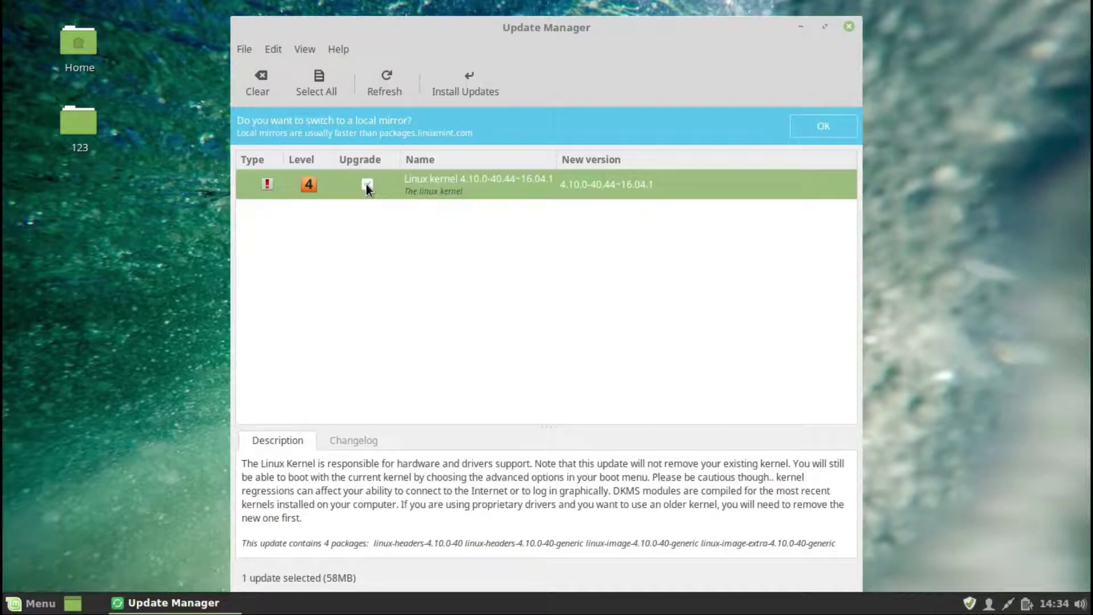
left_click(459, 87)
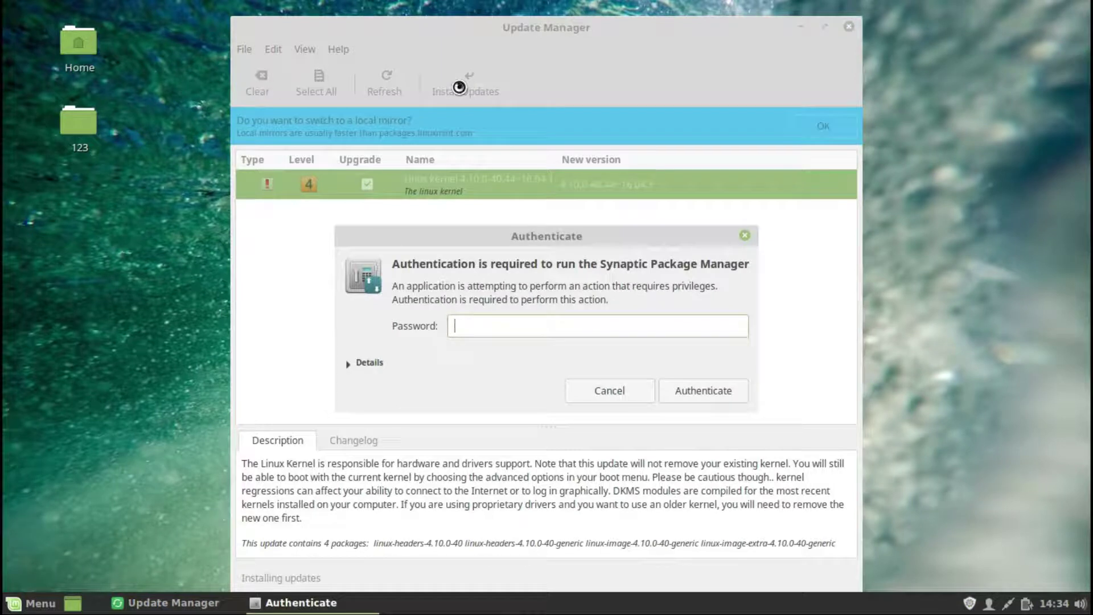
type("••••••")
key("Return")
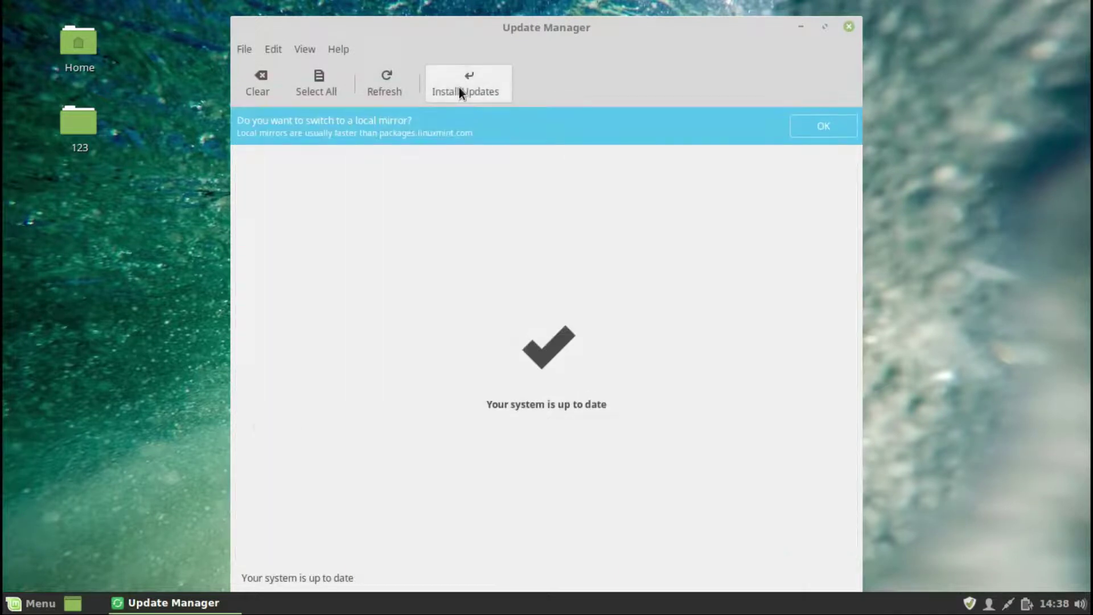
Start the upgrade to "Linux Mint 18.3 Sylvia" and advance through the introduction, release notes and new features to the requirements
left_click(274, 49)
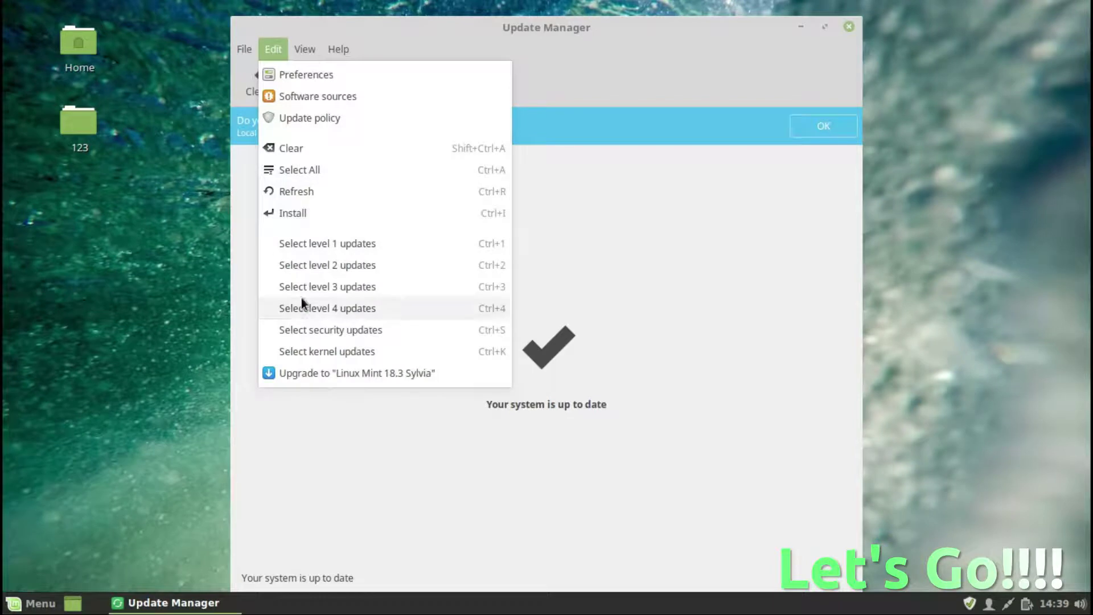
left_click(302, 372)
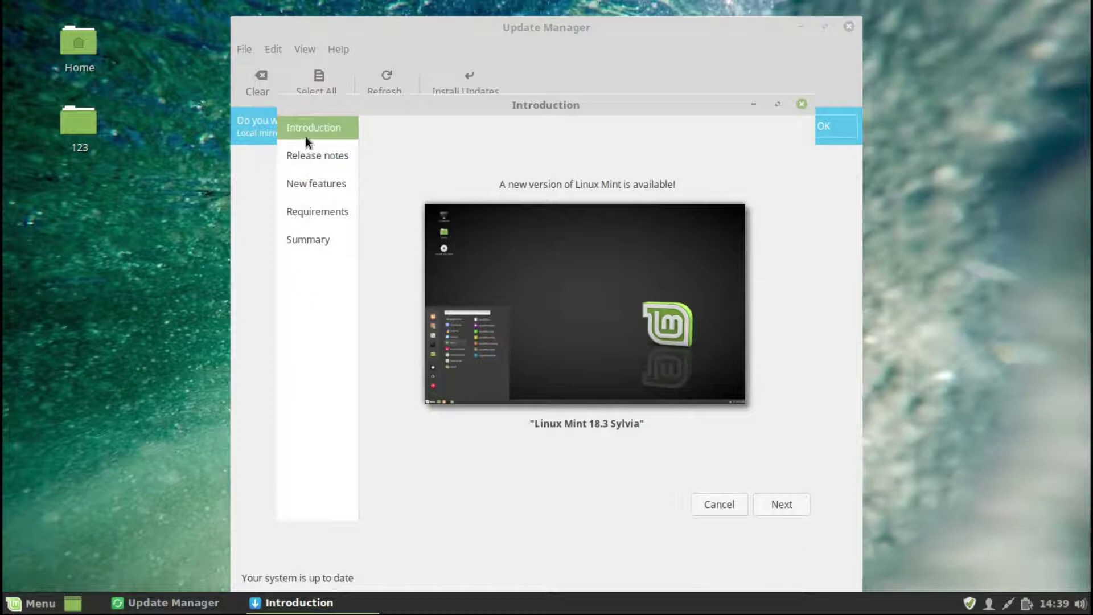
left_click(780, 504)
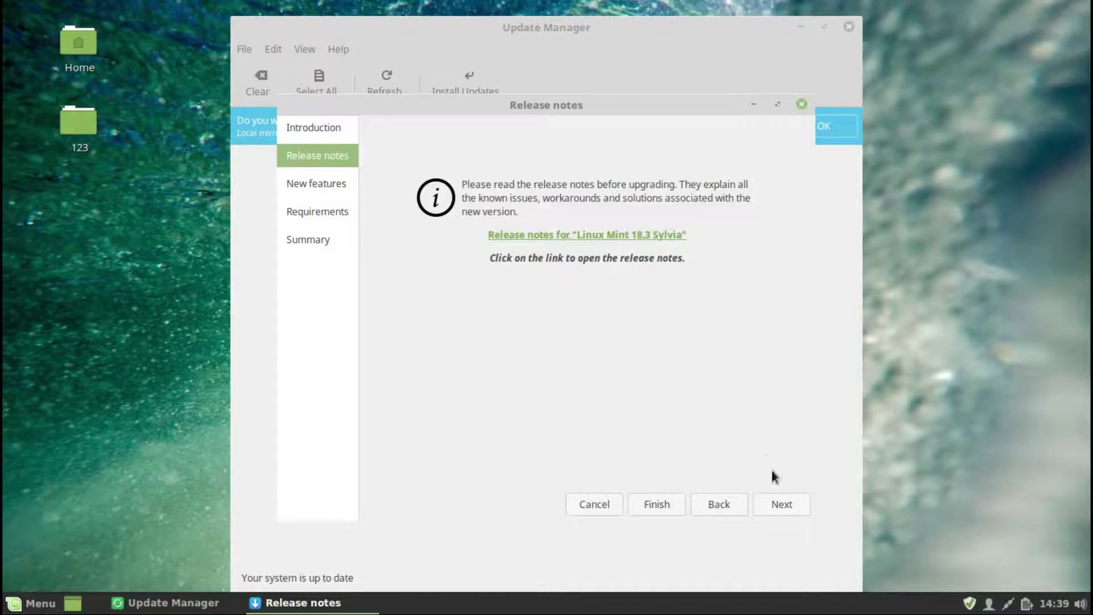
left_click(783, 506)
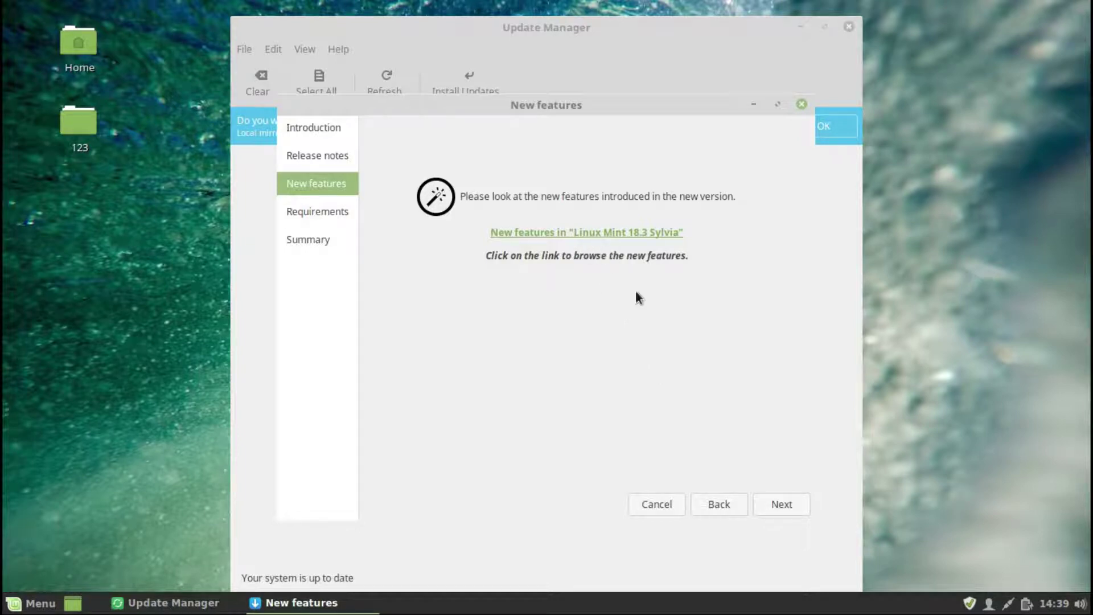
left_click(778, 505)
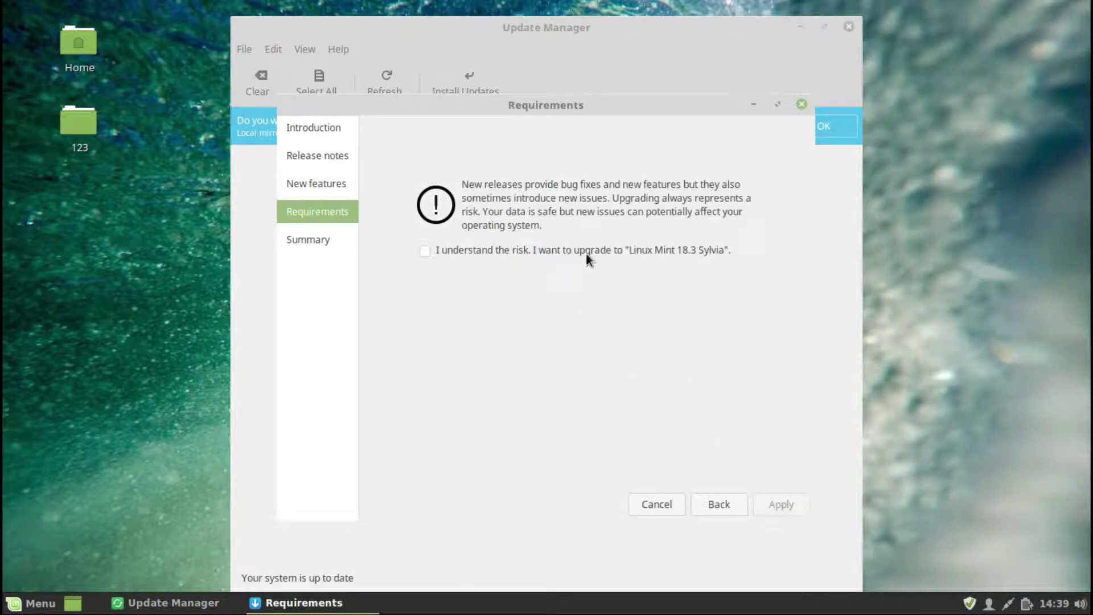
Accept the upgrade risk, apply the upgrade with the account password, and show the individual files being downloaded
left_click(496, 249)
left_click(773, 508)
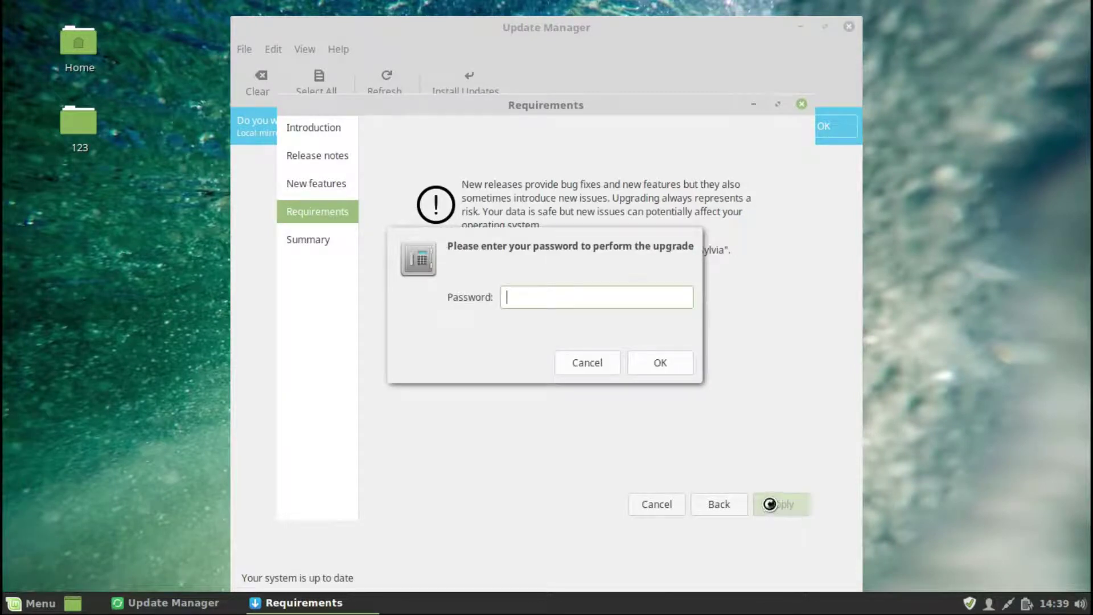
type("••••••")
key("Return")
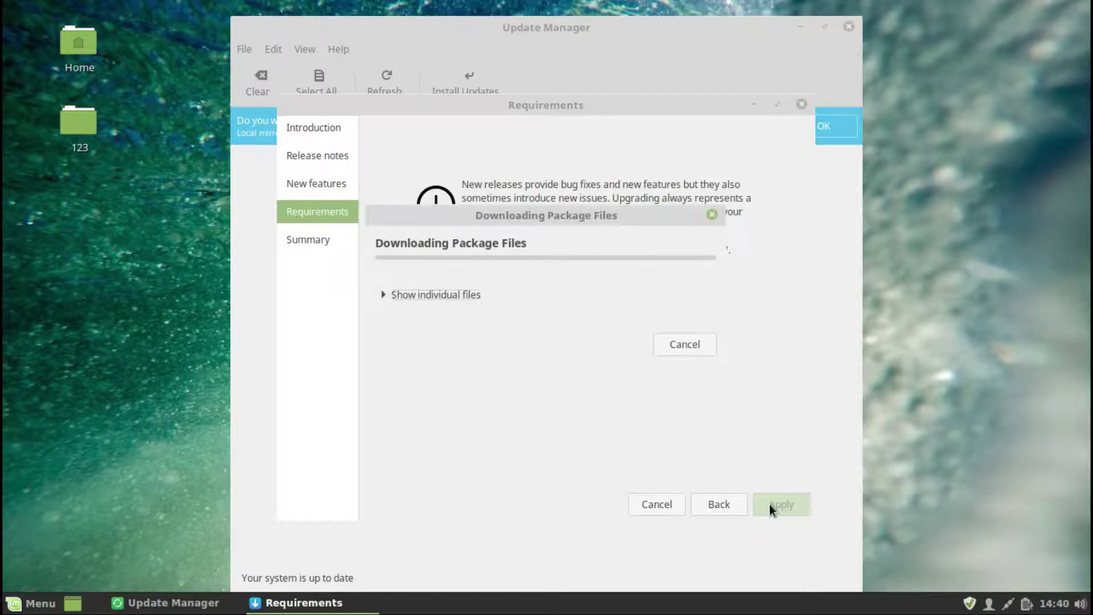
left_click(409, 294)
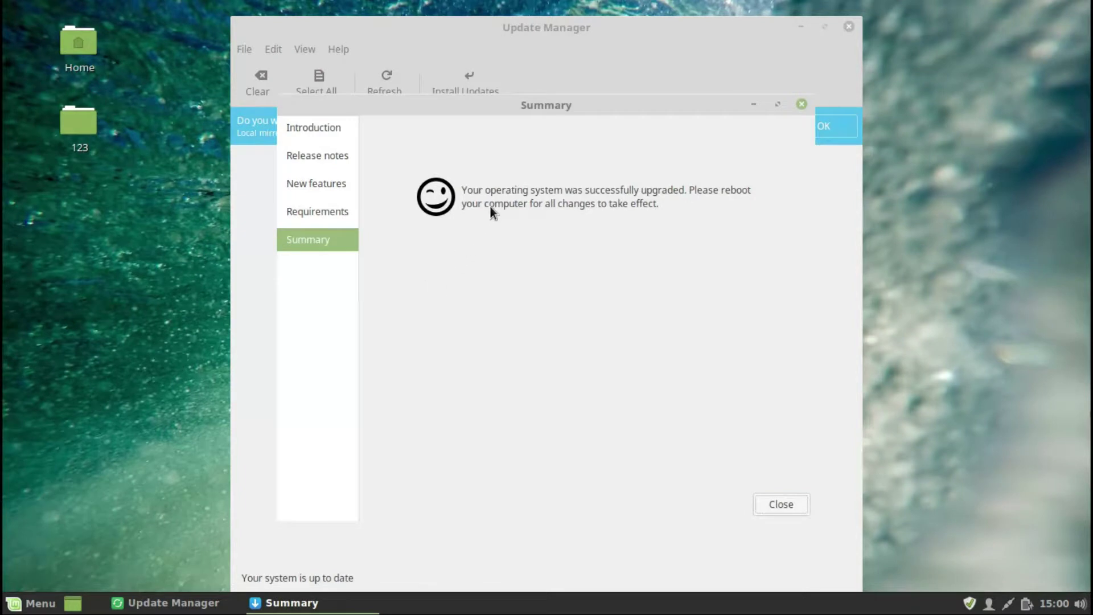
Close the upgrade summary and Update Manager, and restart the computer
left_click(787, 507)
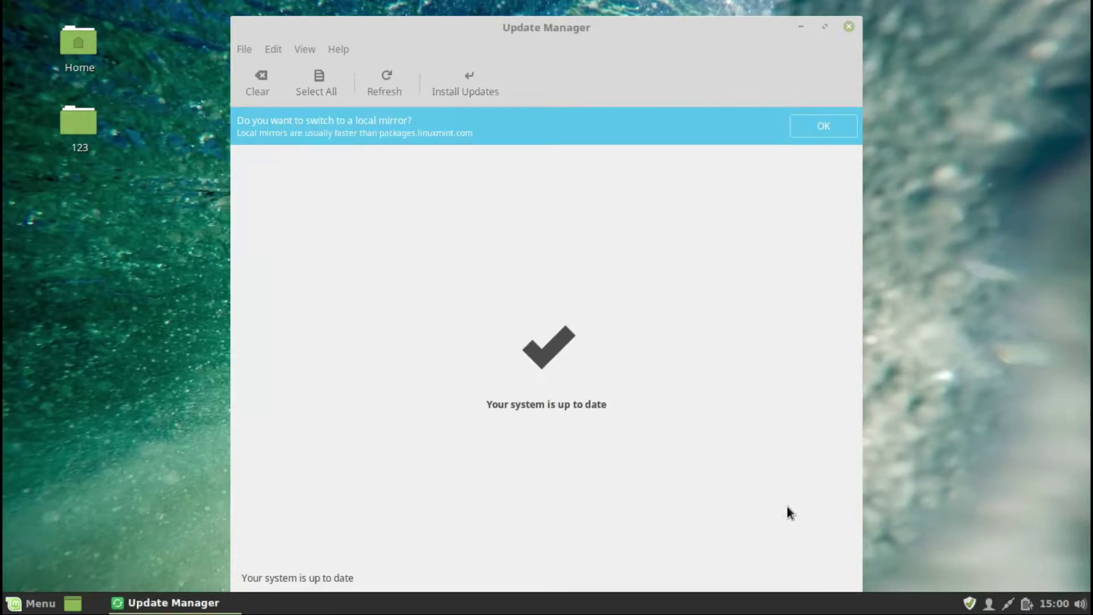
left_click(849, 26)
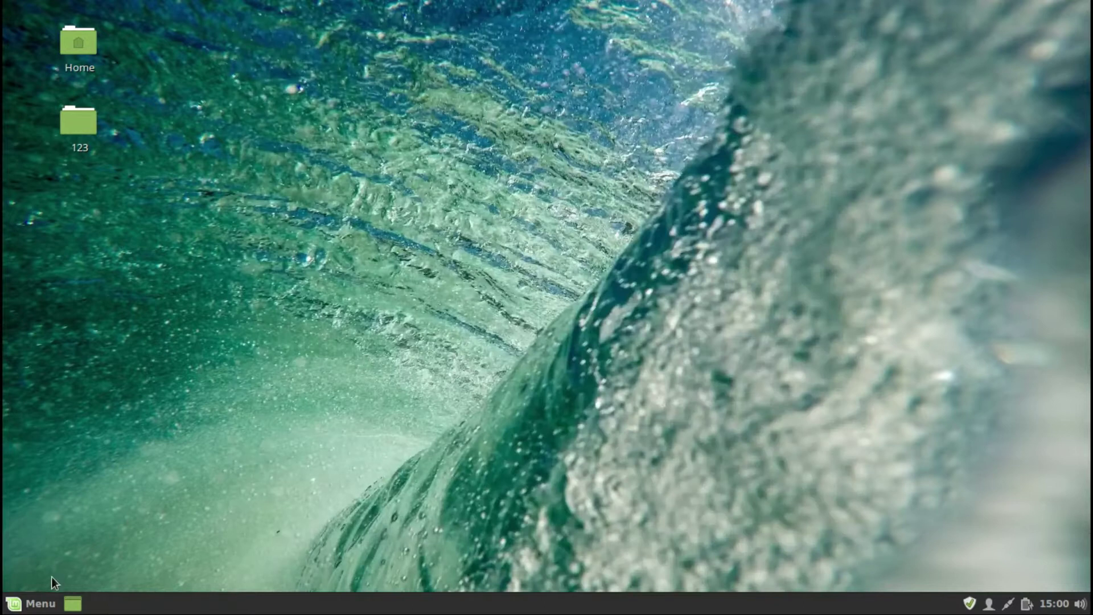
left_click(41, 594)
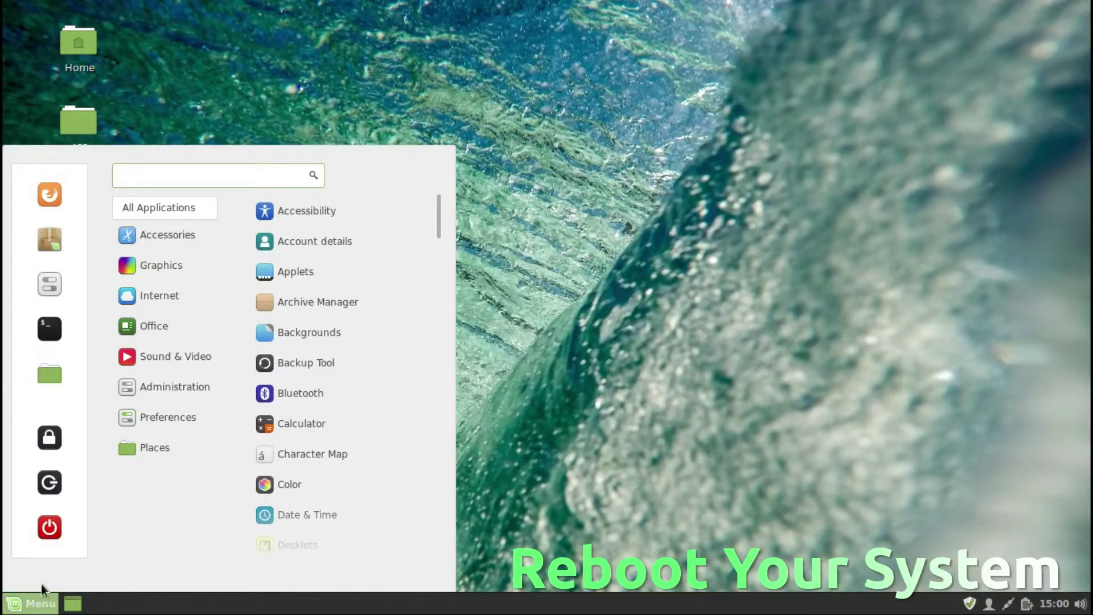
left_click(42, 531)
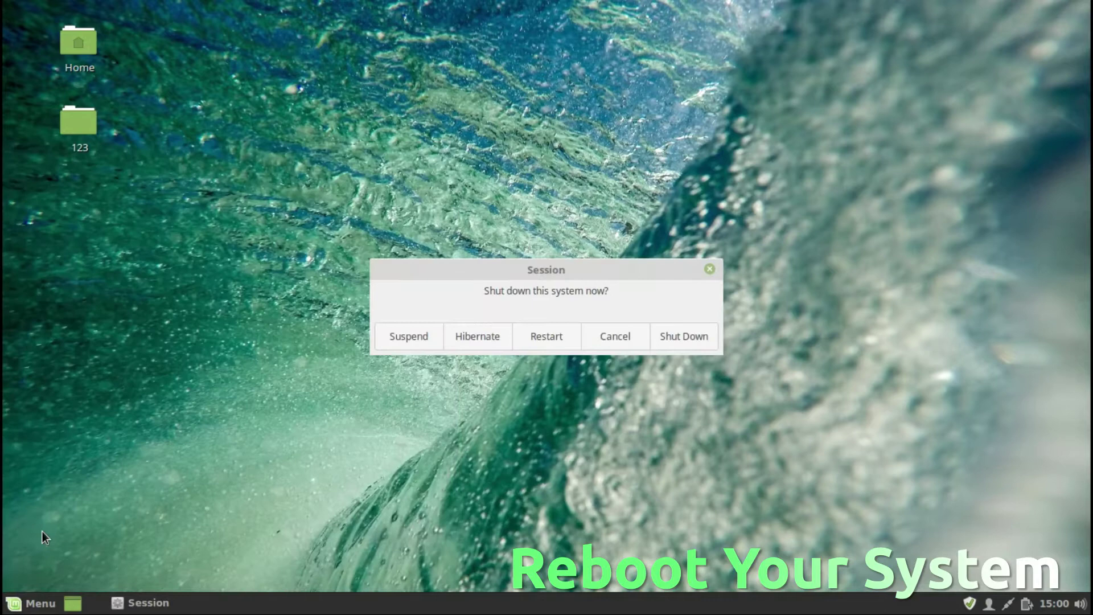
left_click(551, 339)
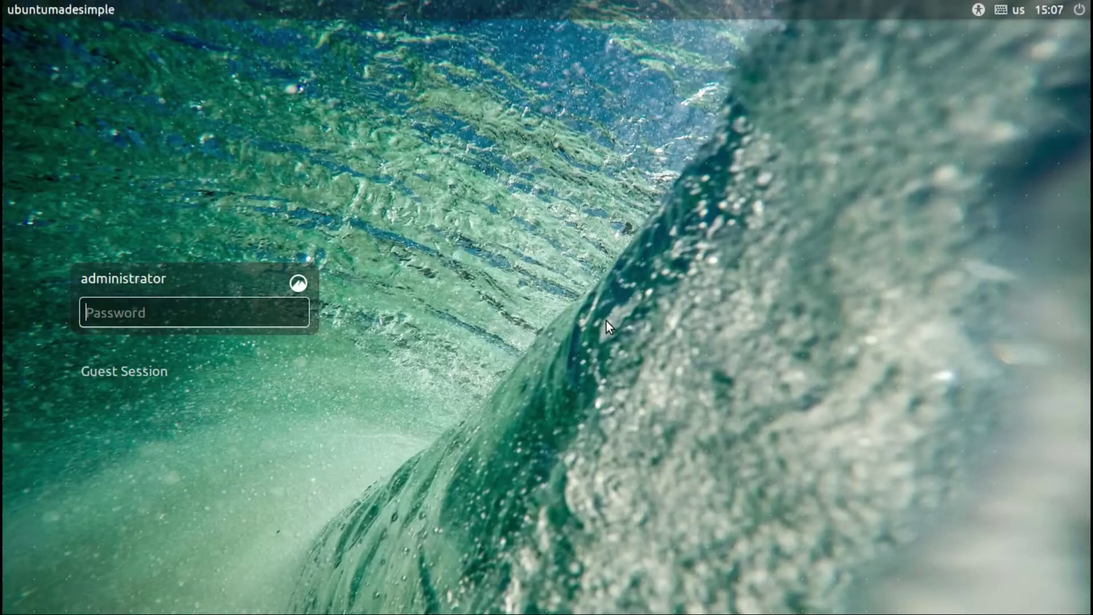
Enter the account password for the administrator user on the login screen
type("*******")
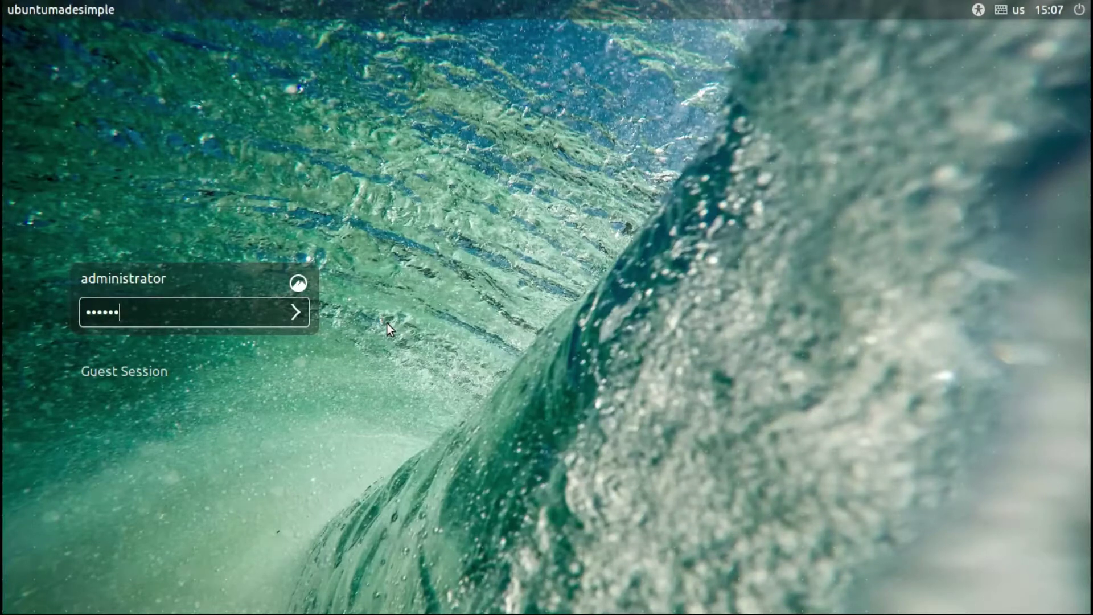